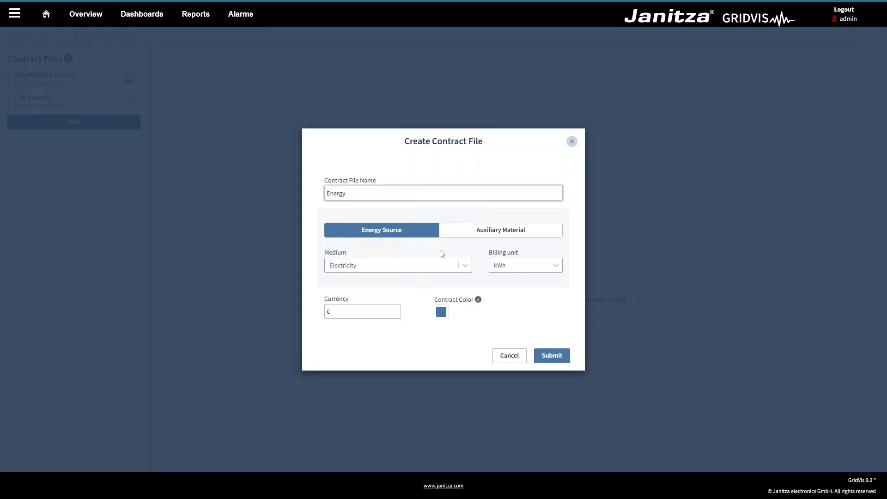
- Create the Energy contract file with Electricity kept as its medium
click(465, 267)
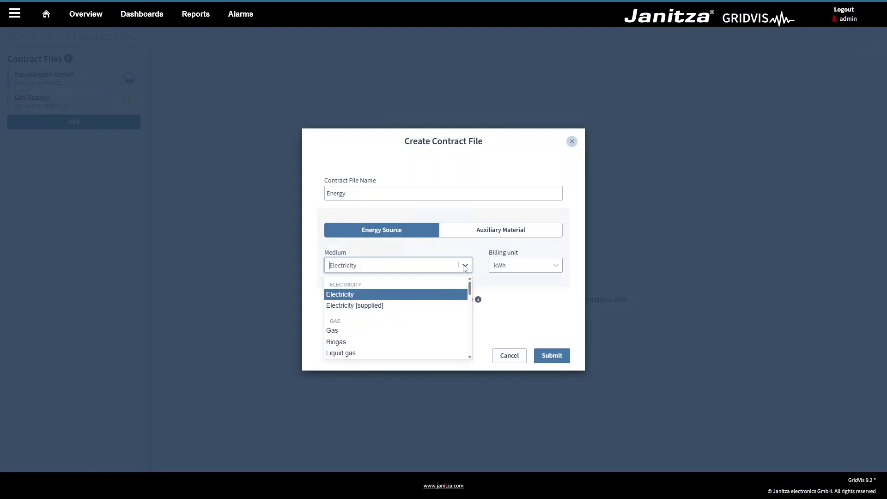
click(465, 267)
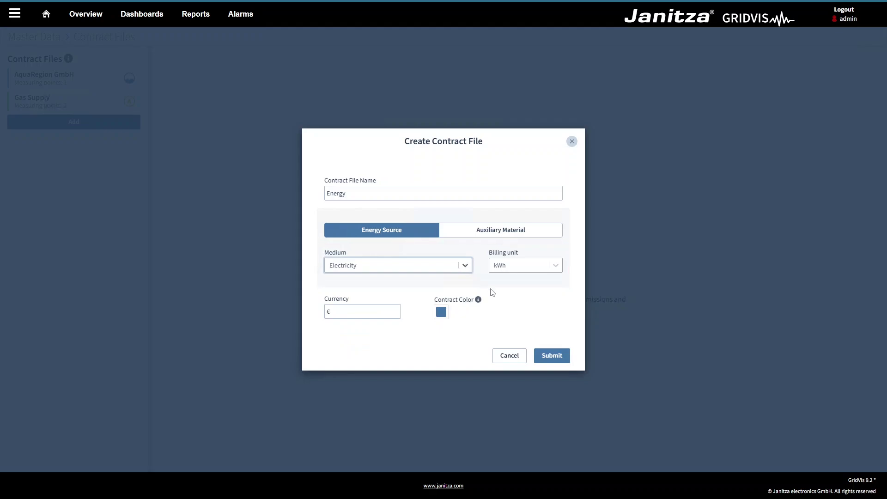
click(546, 358)
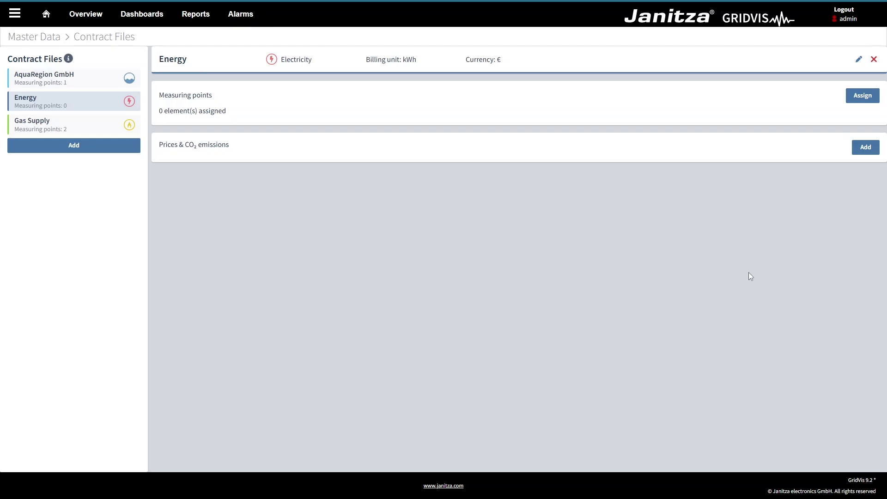
- Assign AC 1. floor, Lighting 1. floor, Lighting 2. floor (UMG 512) and AC 2. floor (UMG 96-PQ-L-LP) to Energy
click(858, 97)
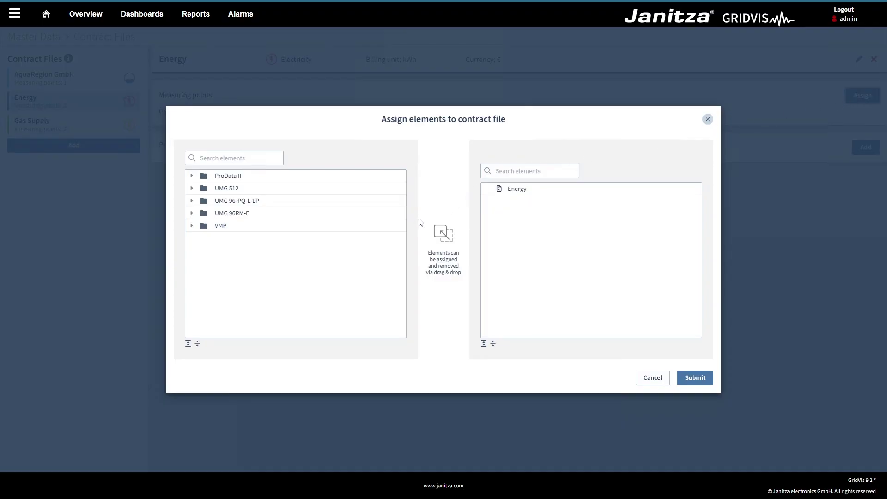
click(192, 188)
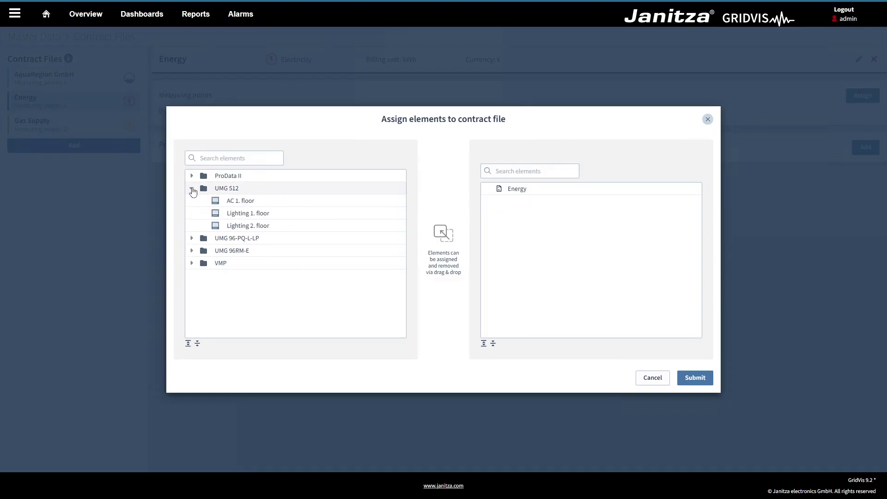
drag(237, 202, 507, 207)
drag(300, 214, 534, 223)
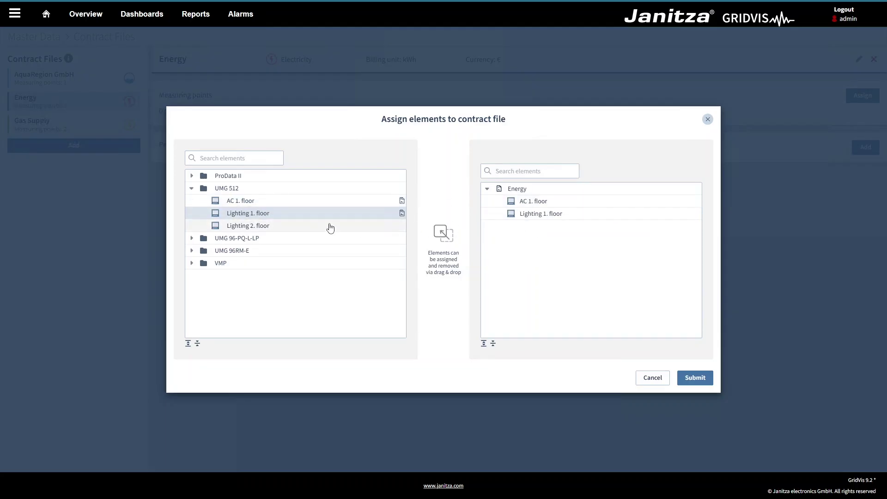
drag(330, 227, 647, 225)
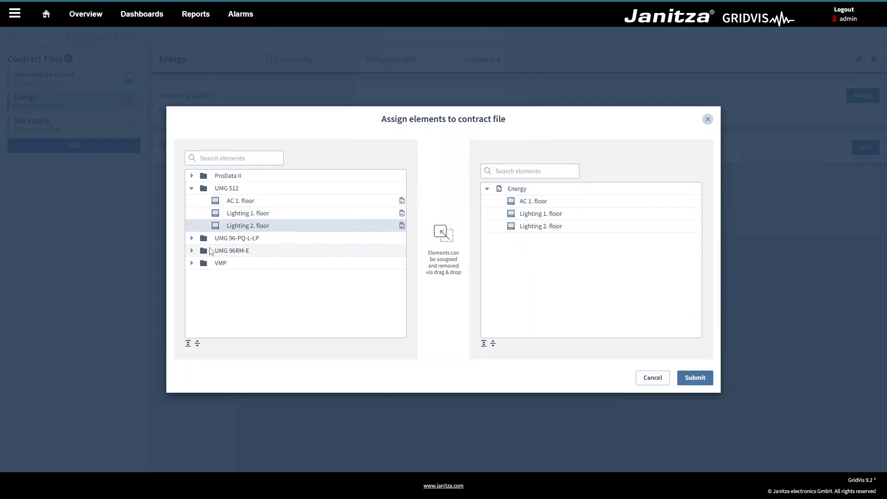
click(191, 238)
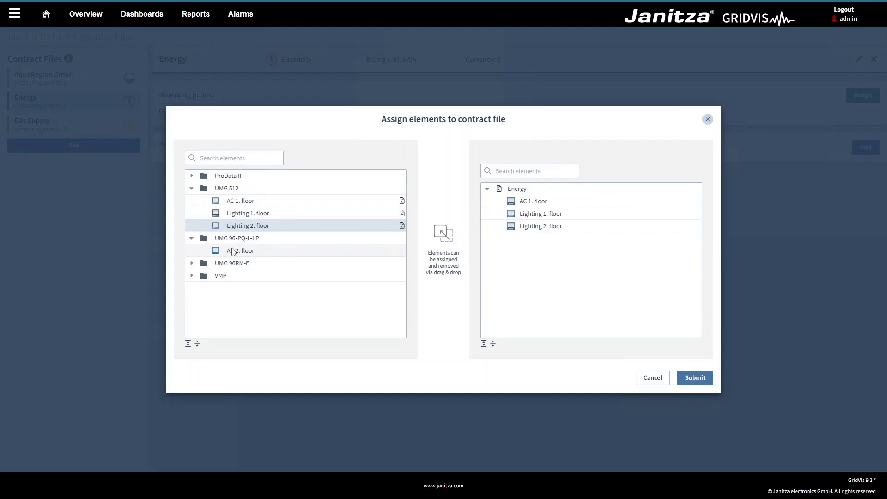
drag(234, 251, 528, 251)
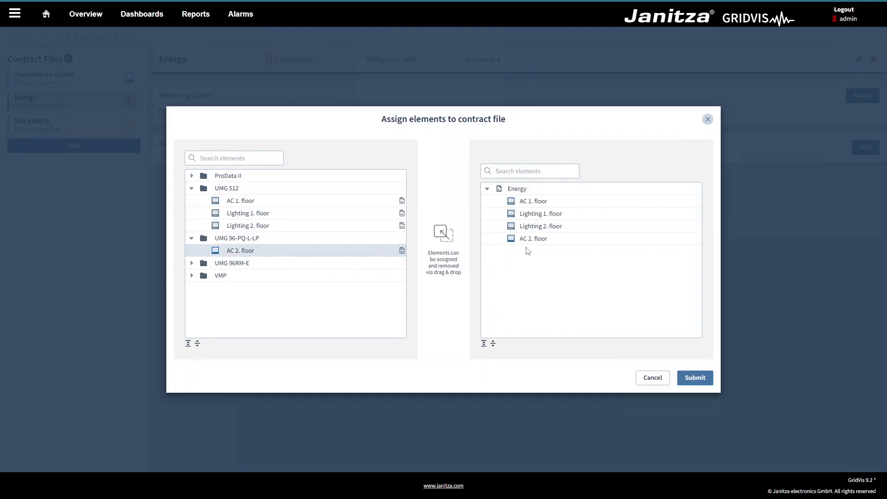
click(691, 379)
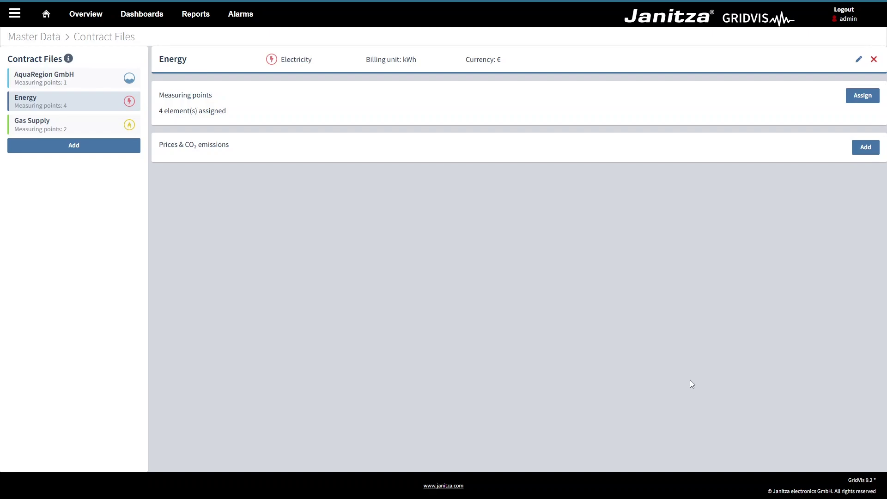
- Start a condition with partner Energy GmbH, 363 g/kWh CO₂, the customer number and a 24-month period
click(864, 148)
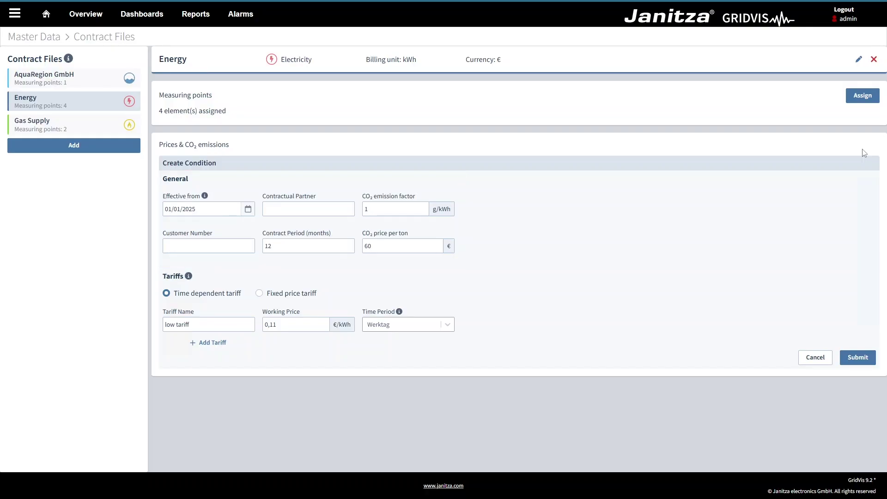
click(196, 209)
click(277, 209)
text(Energy)
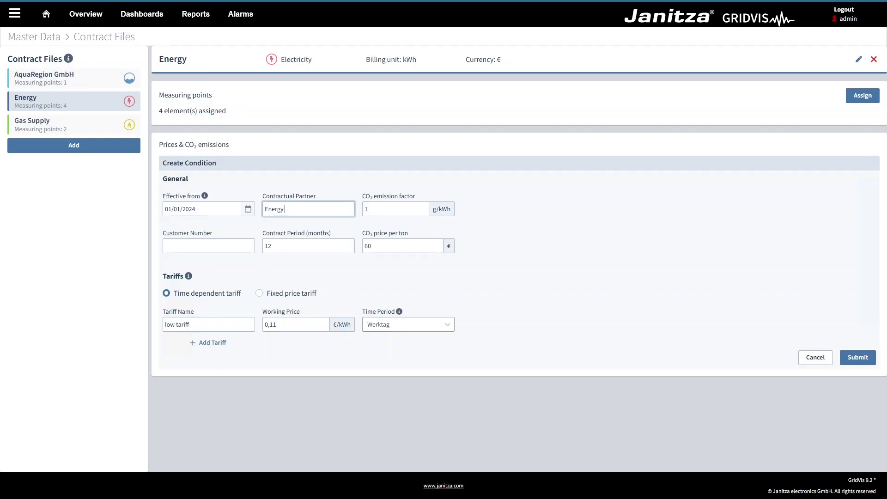
text( GmbH)
key(Tab)
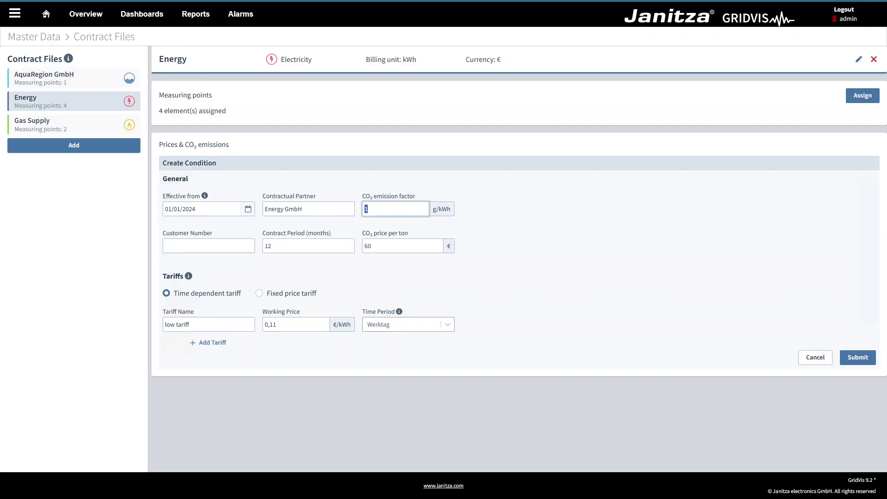
text(363)
key(Tab)
key(Tab)
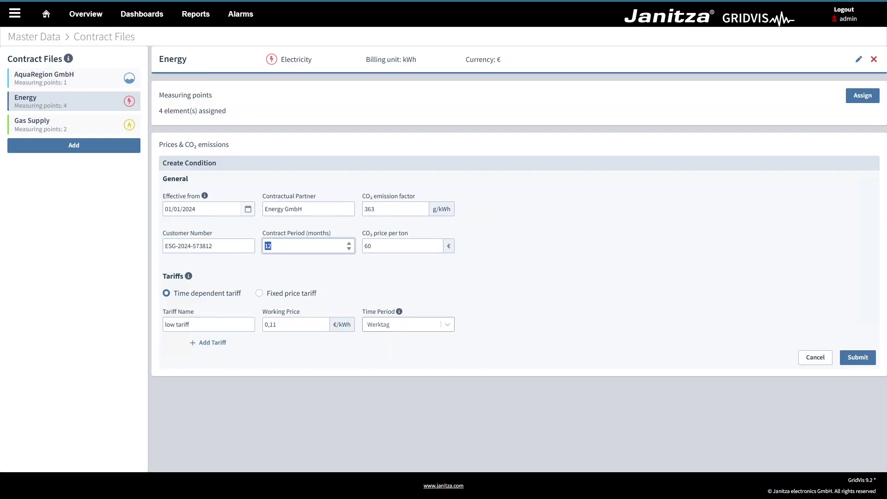
text(24)
click(374, 269)
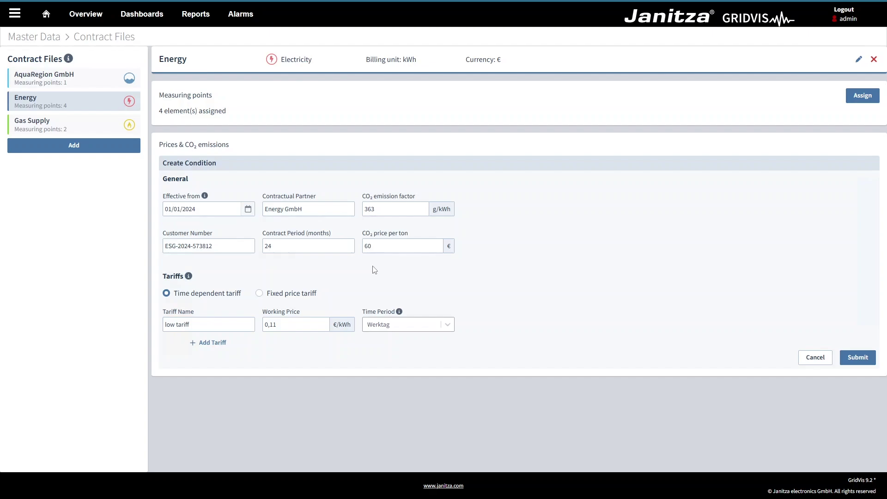
- Keep the Werktag tariff period, set a fixed 0,25 €/kWh working price, and save the condition
click(448, 325)
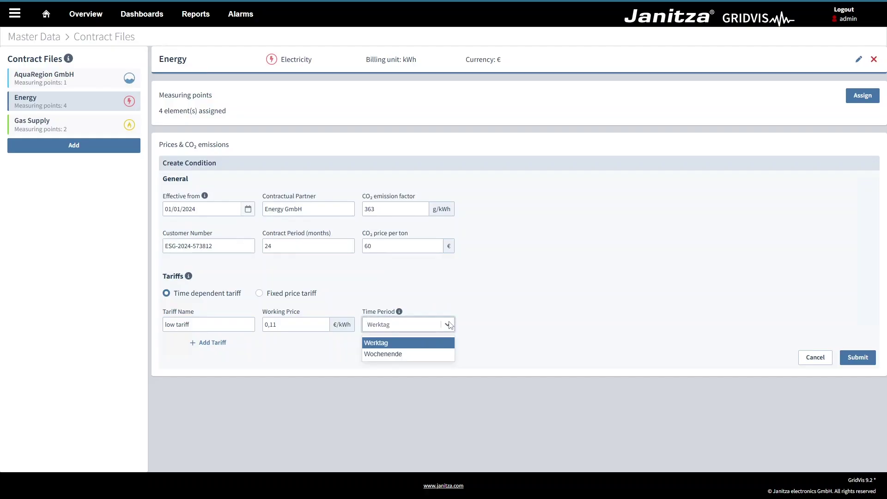
click(448, 324)
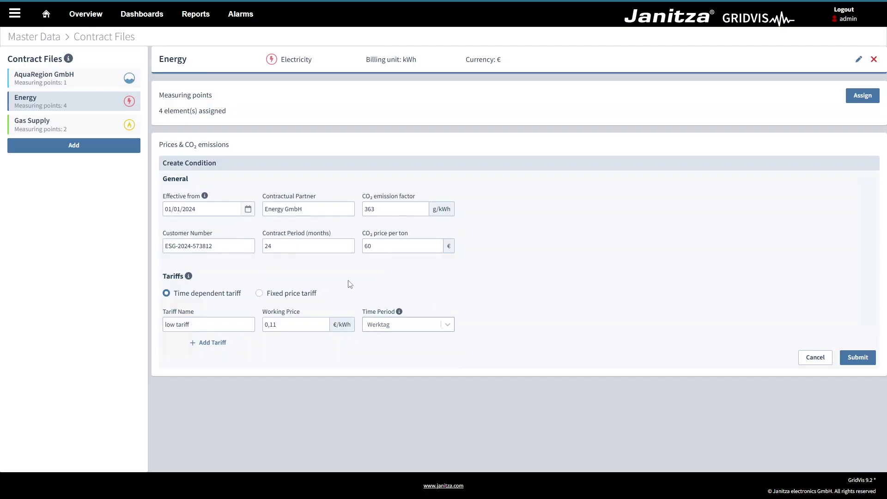
click(259, 293)
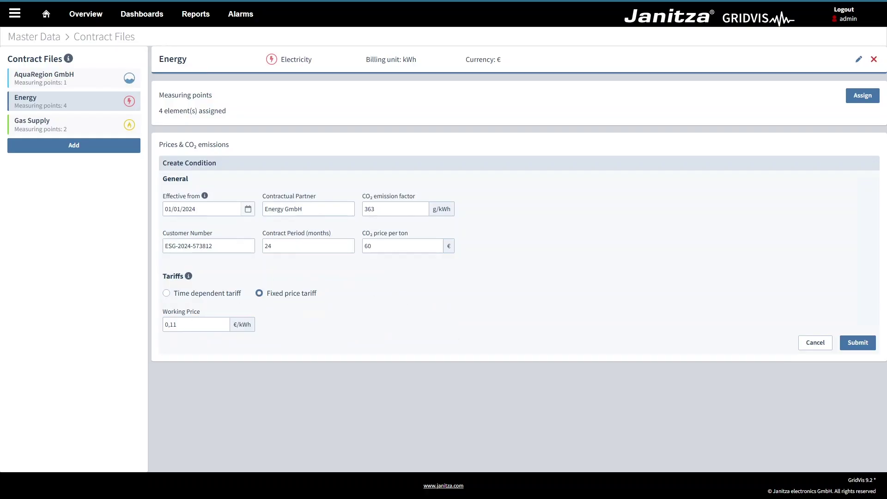
drag(177, 325, 170, 325)
text(25)
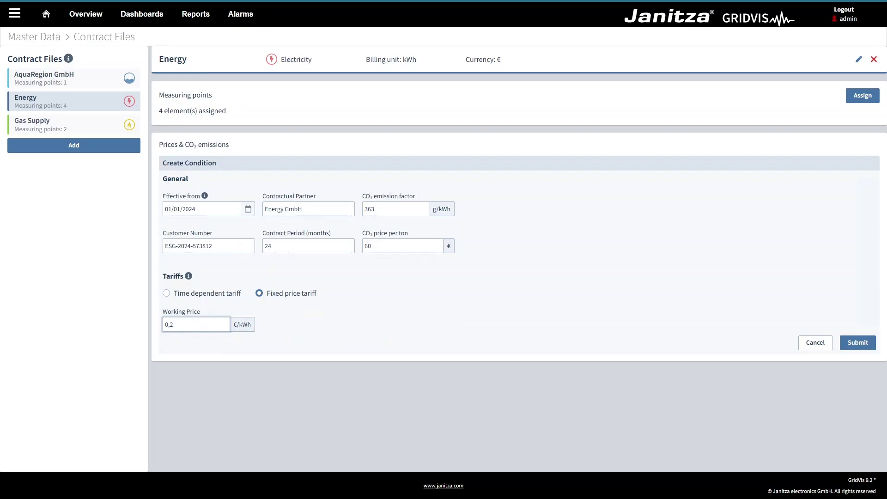
click(339, 333)
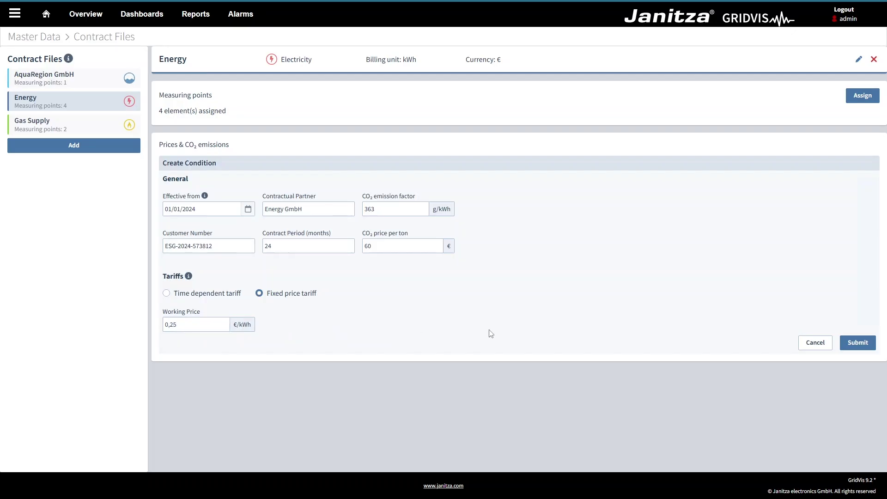
click(848, 342)
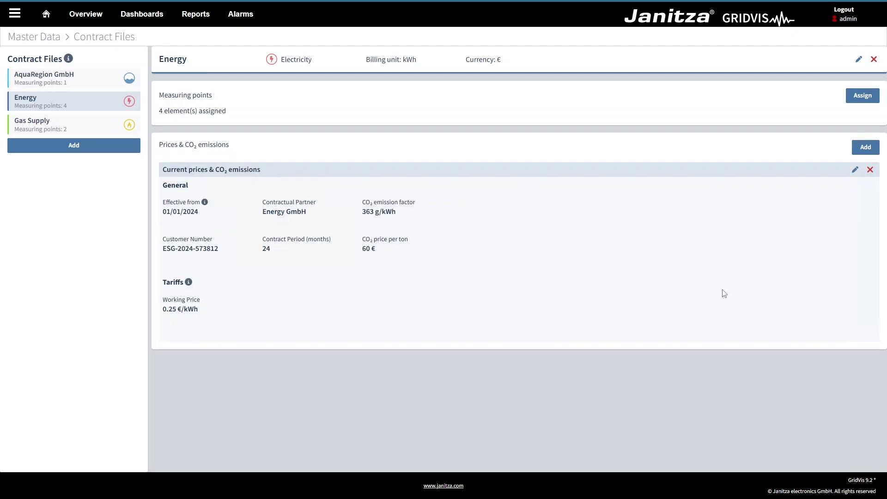
- Review the Gas Supply contract file, then switch to the UMGs R&D device overview
click(85, 125)
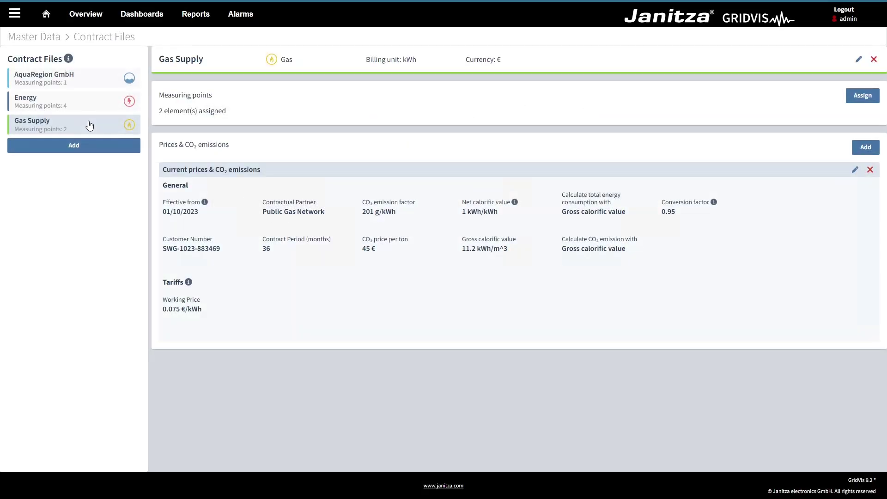
click(86, 18)
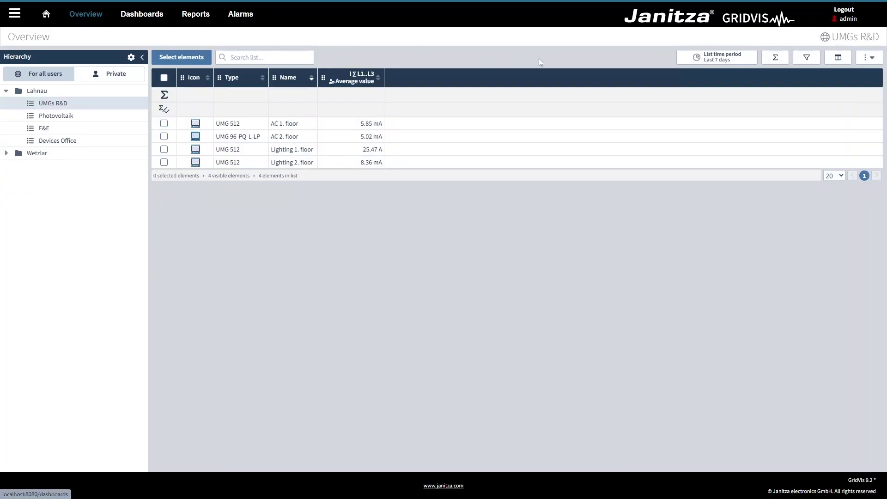
- Add a Consumed Active Energy ∑ L1..L3 column output as CO₂ emission in tonnes
click(838, 58)
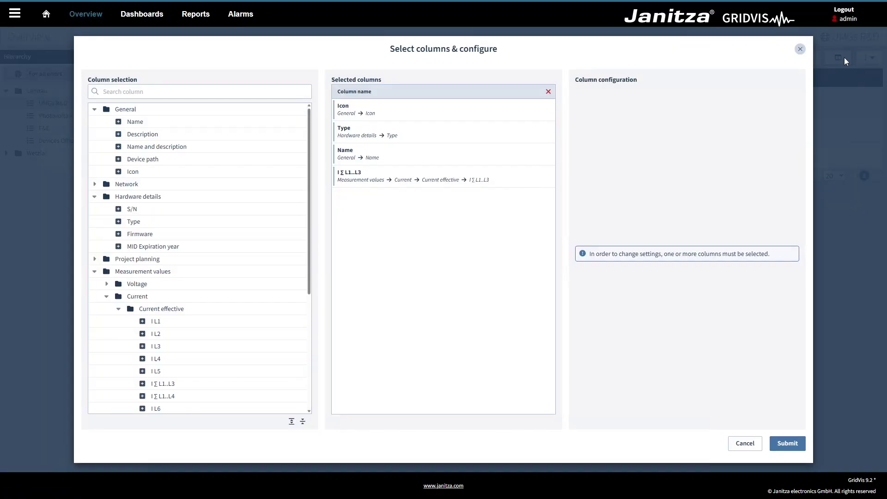
scroll(249, 266, down, 4)
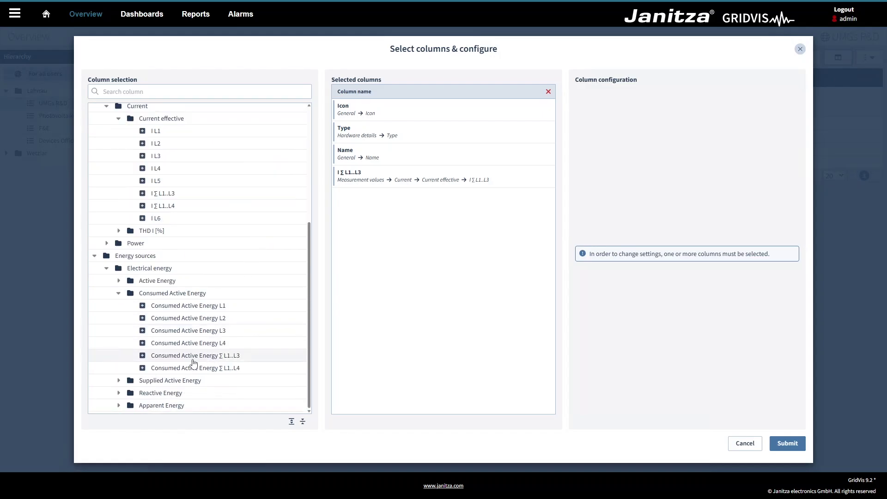
click(141, 355)
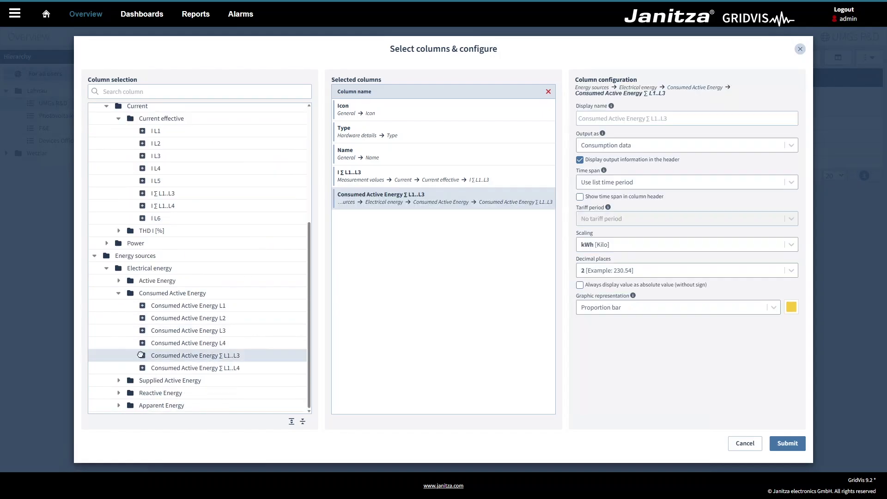
click(377, 204)
click(631, 149)
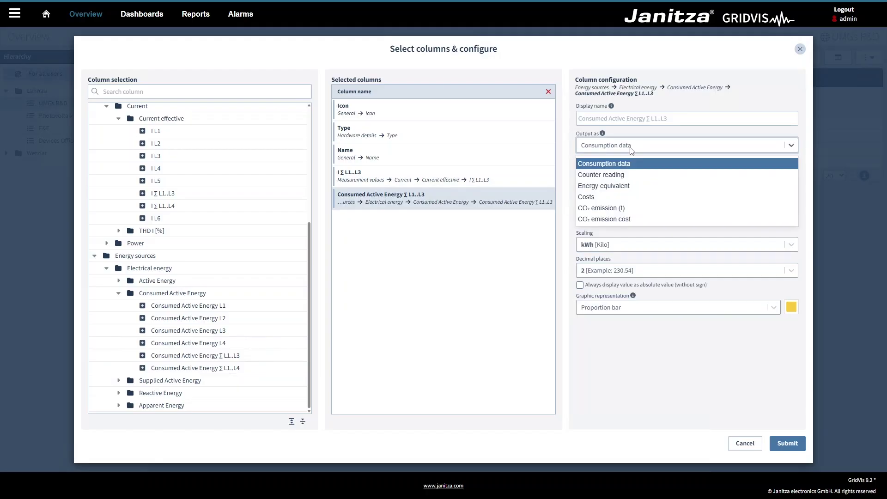
click(623, 210)
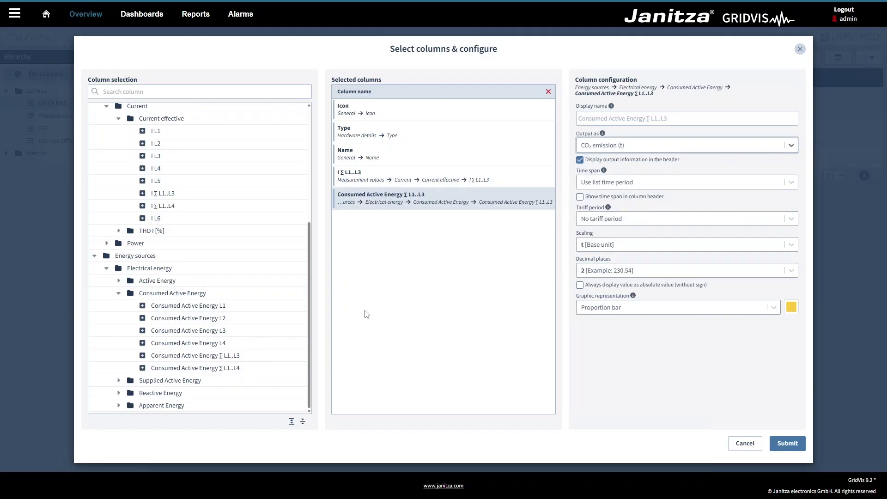
- Add a second Consumed Active Energy ∑ L1..L3 column output as CO₂ emission cost, and apply
click(143, 356)
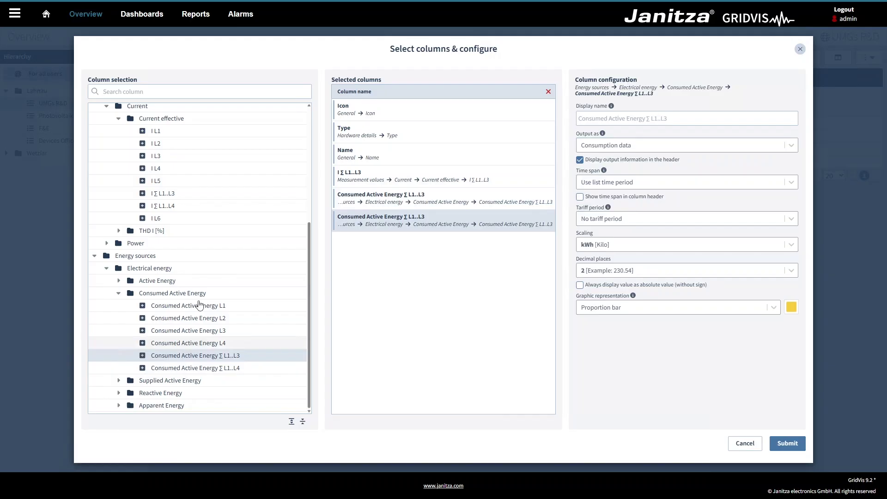
click(614, 142)
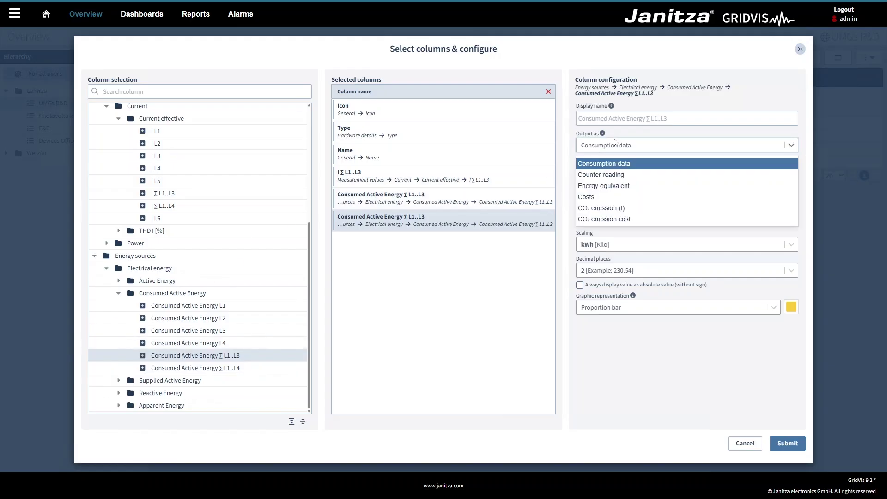
click(617, 223)
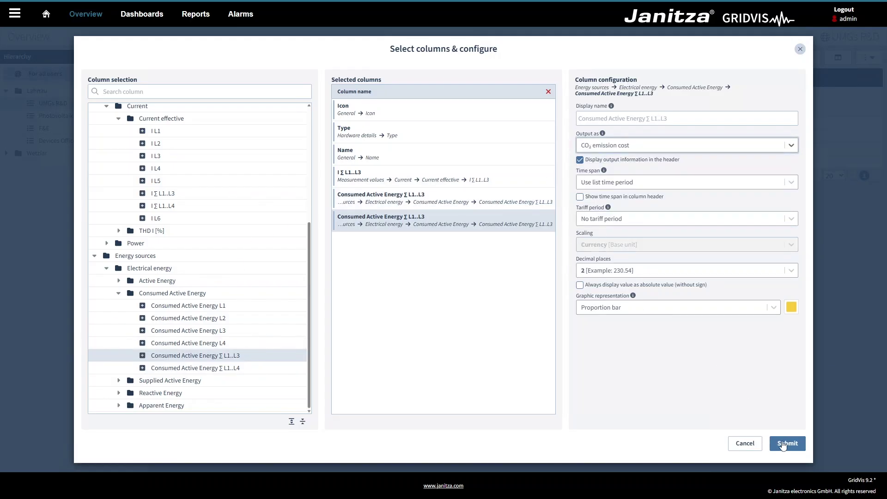
click(787, 443)
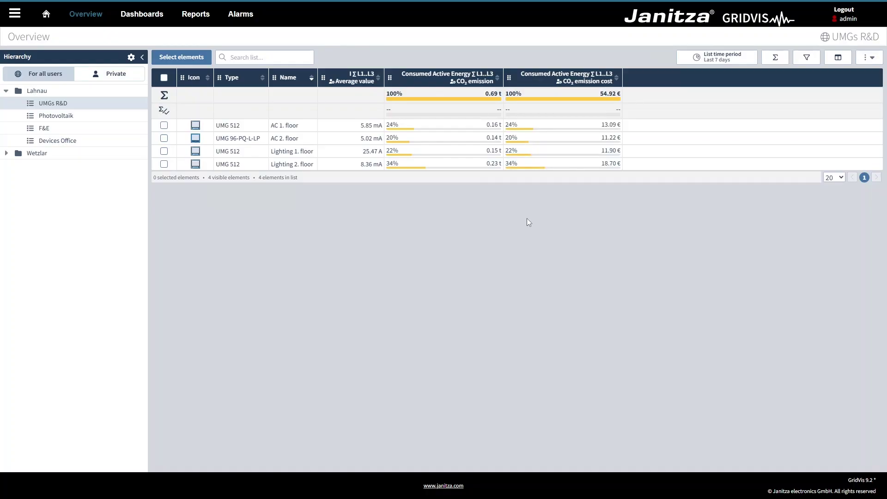
- Check Lighting 1. floor's Costs output in Measurement Analysis, then open the Vertragsakten dashboard
click(15, 13)
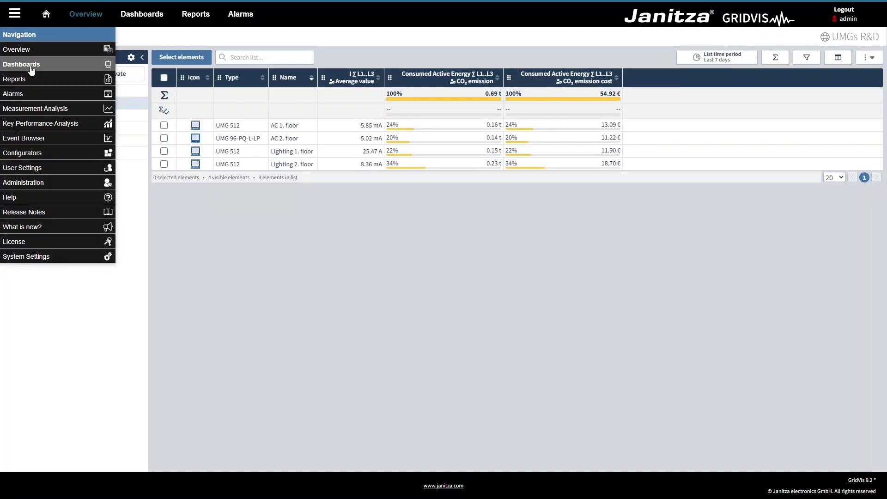
click(41, 108)
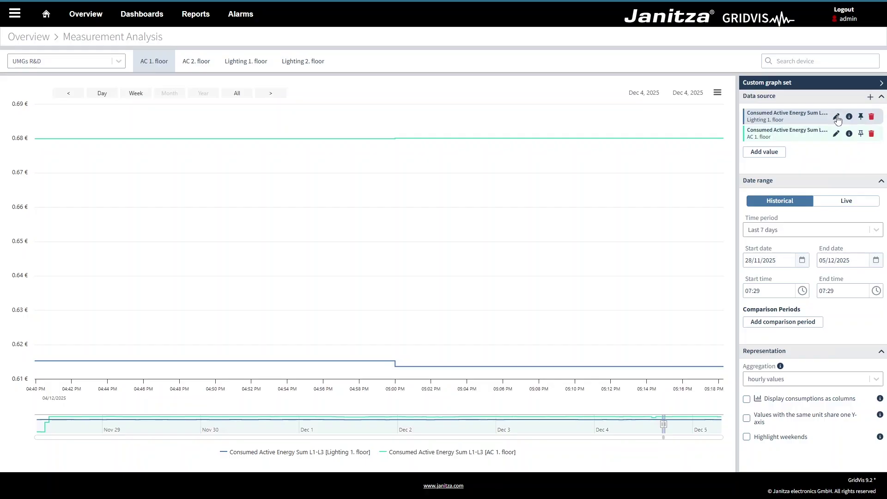
click(836, 116)
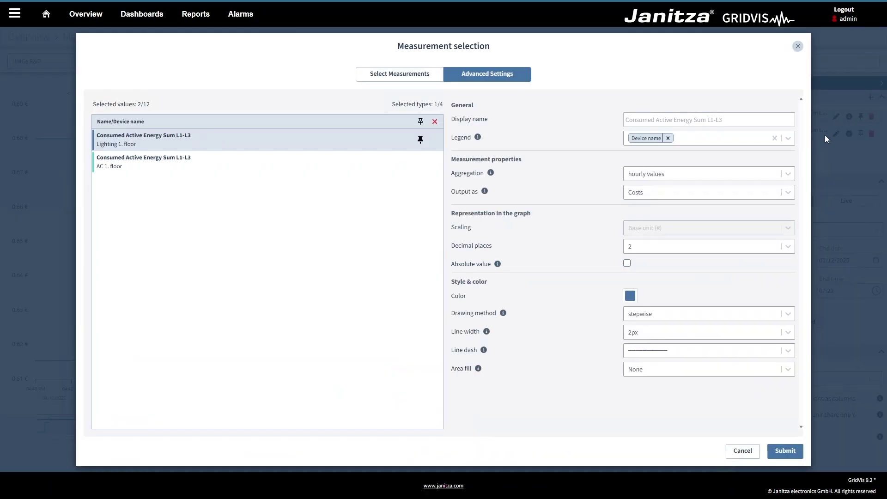
click(786, 192)
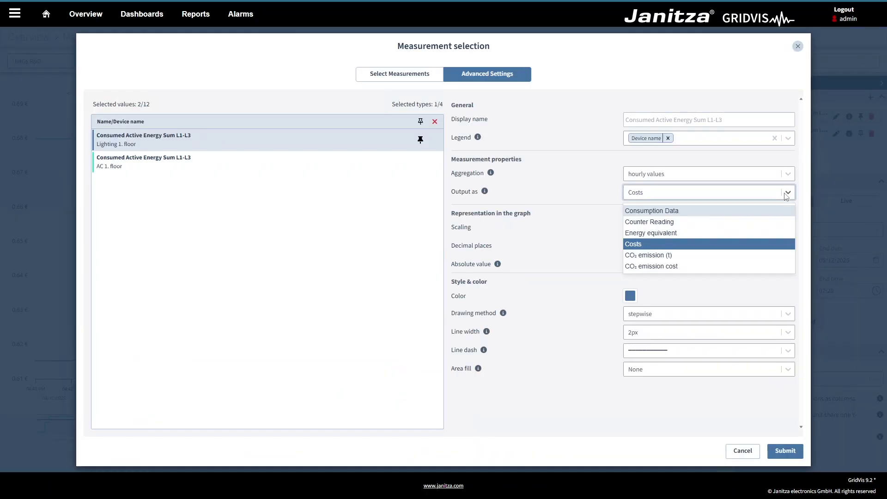
click(786, 193)
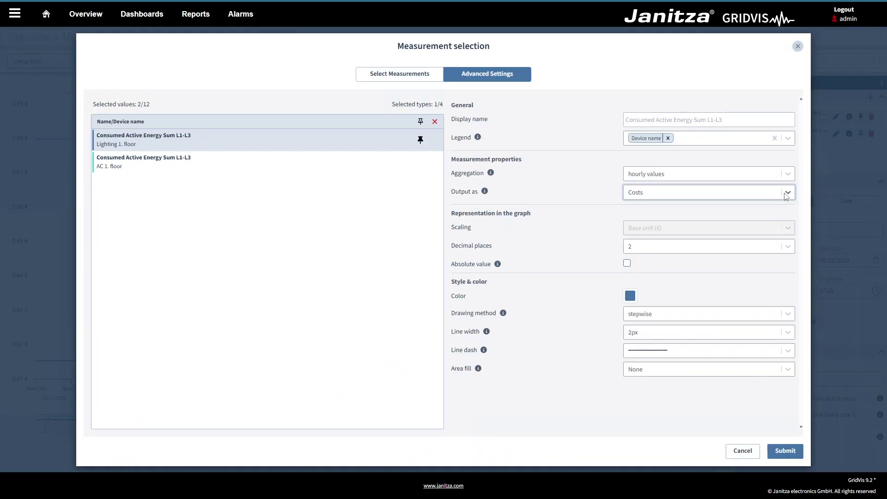
click(757, 451)
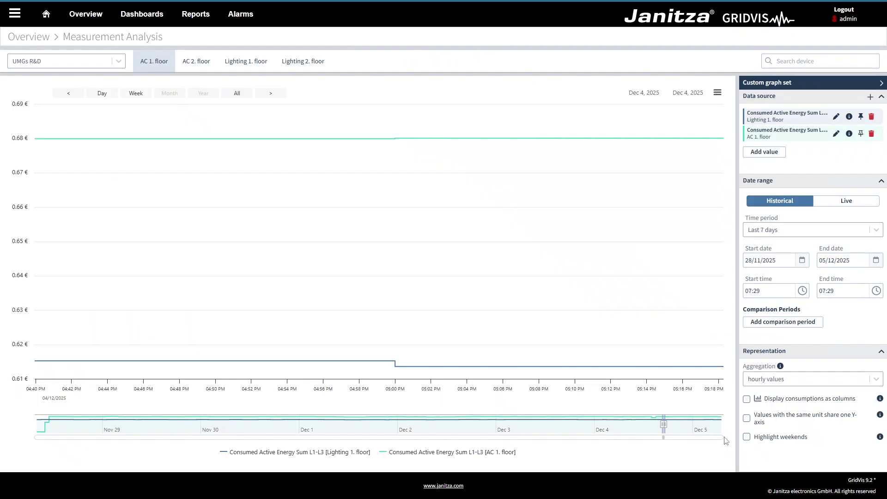
click(127, 16)
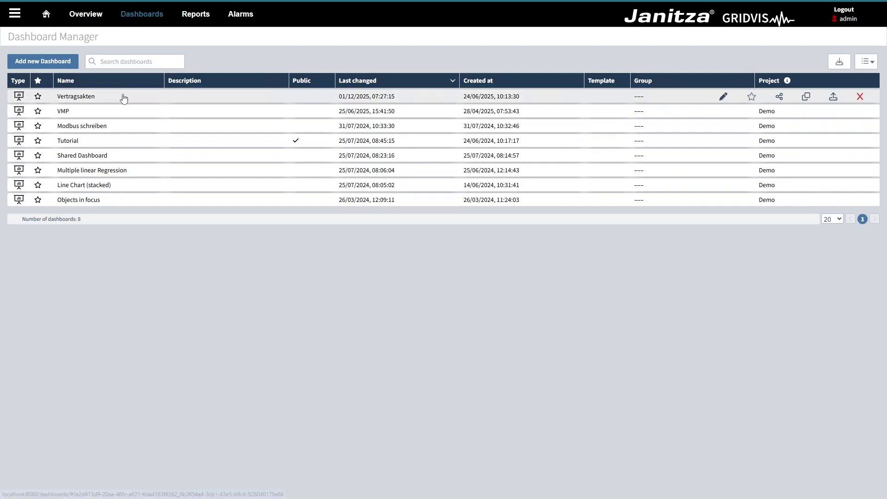
click(124, 99)
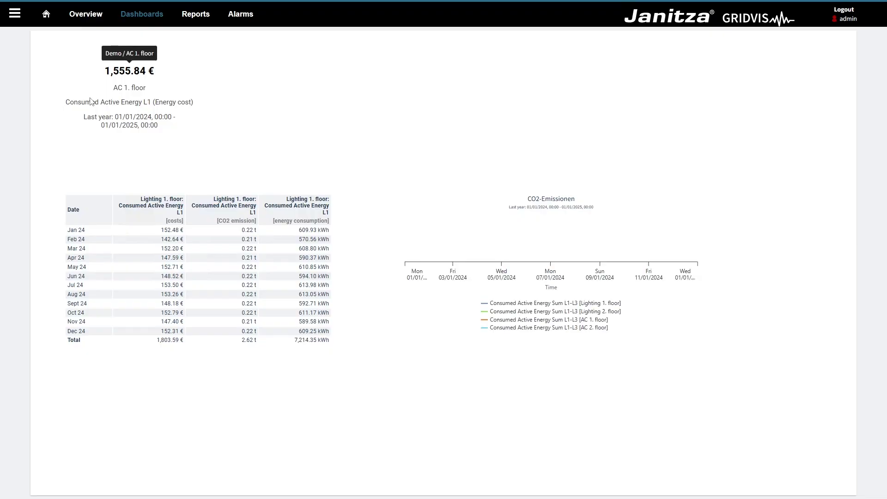